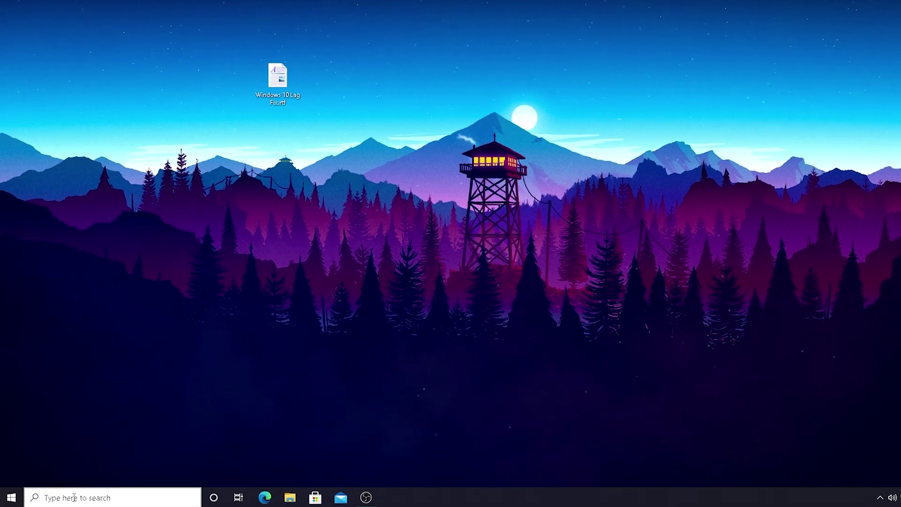
Search Windows for 'priva' and open the Privacy settings best match
left_click(70, 497)
type("priva")
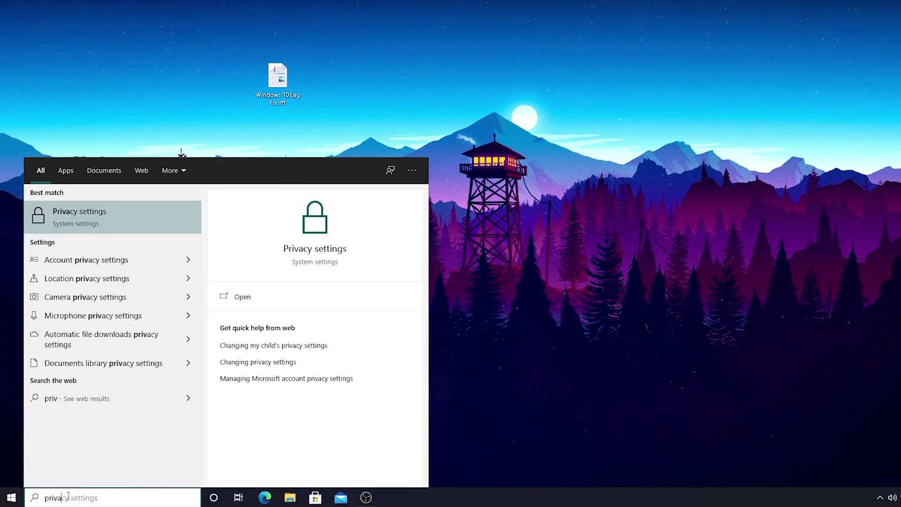
left_click(71, 217)
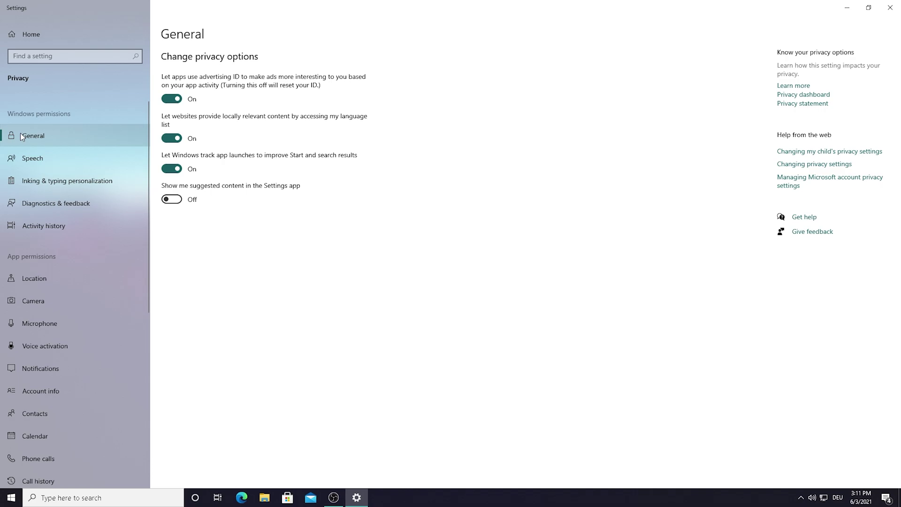
Turn off advertising ID, website access to the language list and app-launch tracking
left_click(171, 99)
left_click(171, 138)
left_click(170, 168)
Turn off Inking & typing personalization, review Diagnostics & feedback, and go to Location
left_click(80, 156)
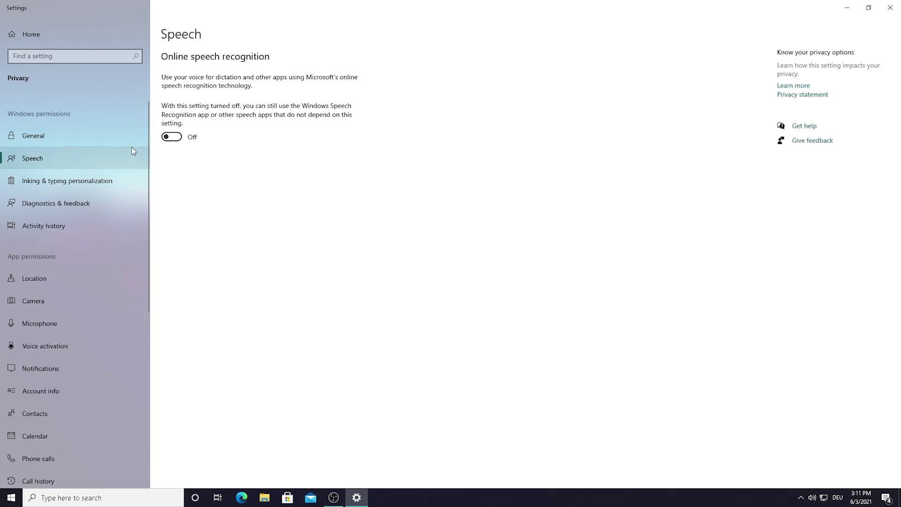
left_click(65, 179)
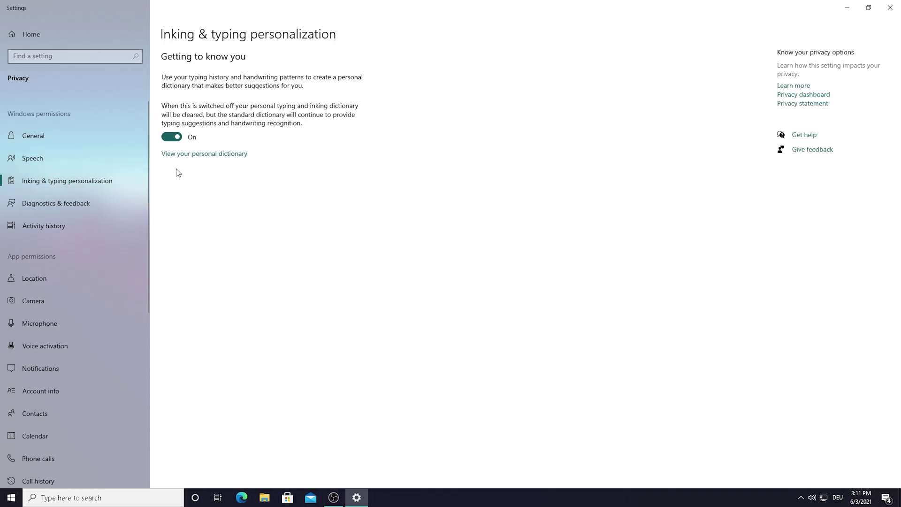
left_click(171, 137)
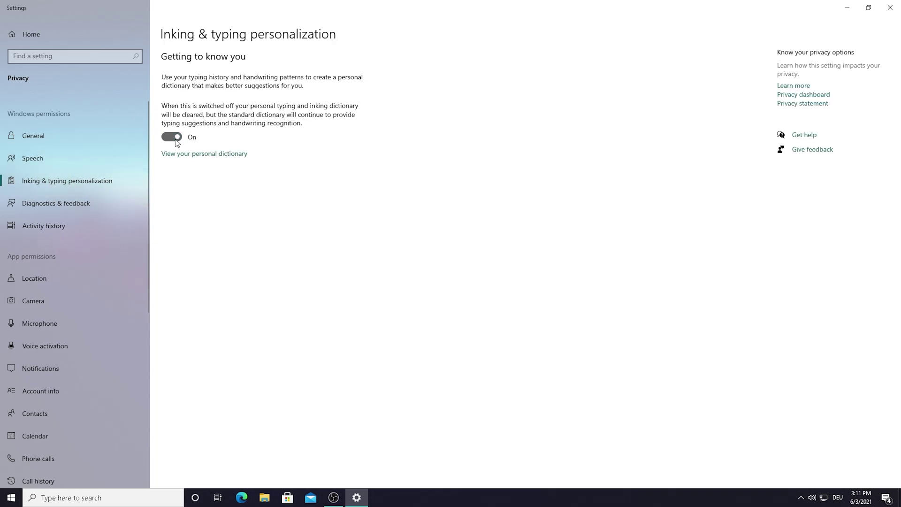
left_click(40, 204)
scroll(270, 197, "down", 5)
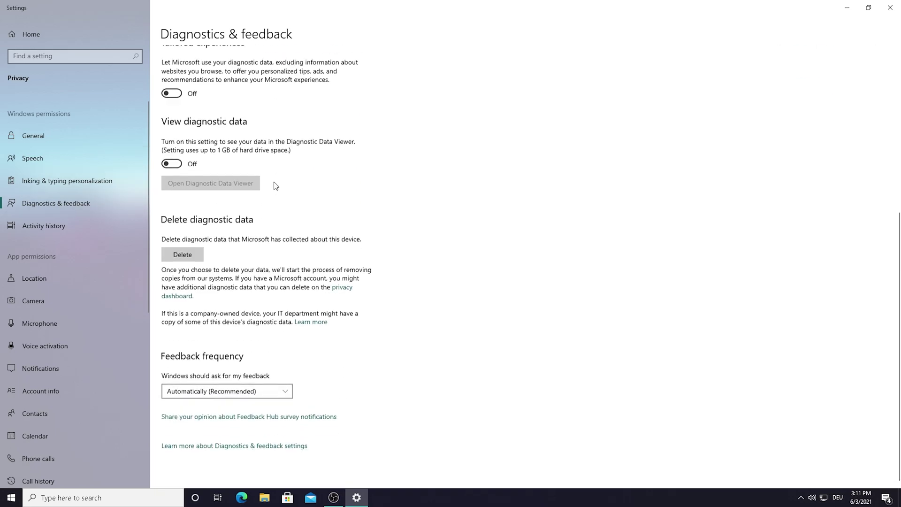
scroll(275, 186, "up", 5)
scroll(95, 156, "down", 1)
scroll(79, 168, "down", 3)
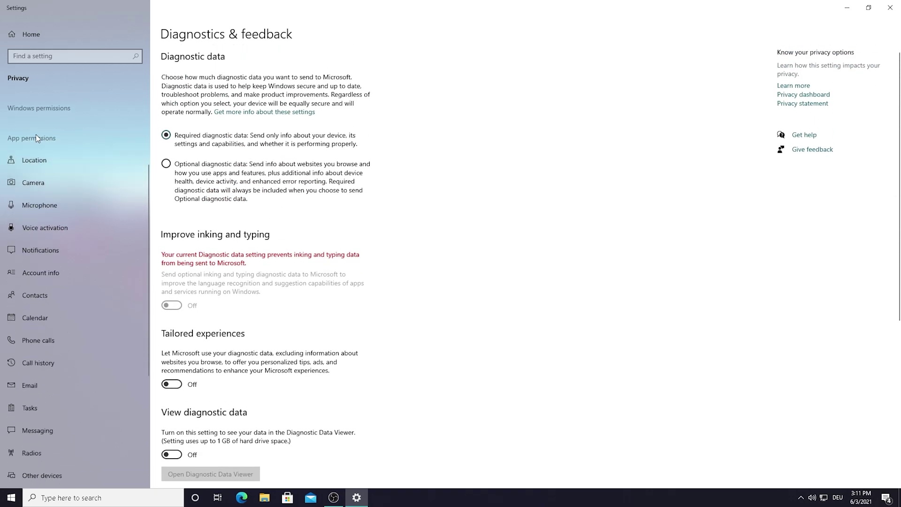
left_click(59, 159)
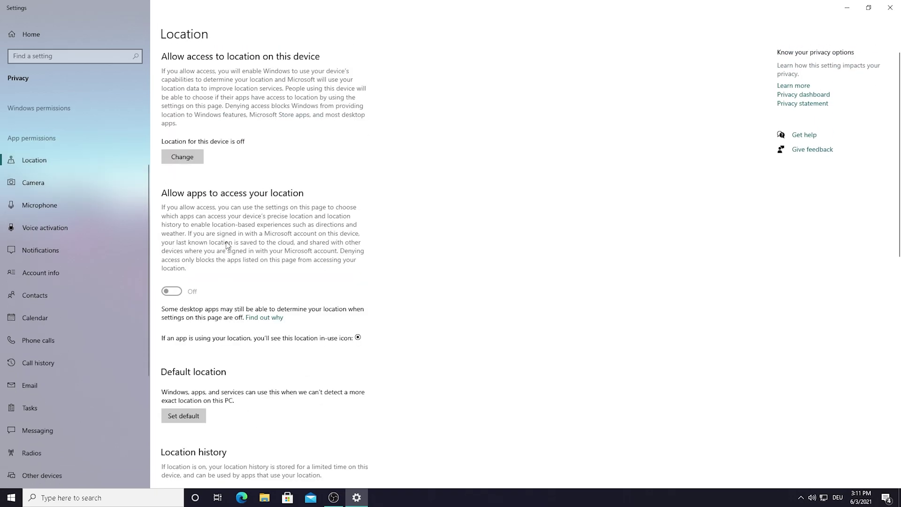
Review the Camera, Microphone, Voice activation and Notifications permission pages
left_click(63, 182)
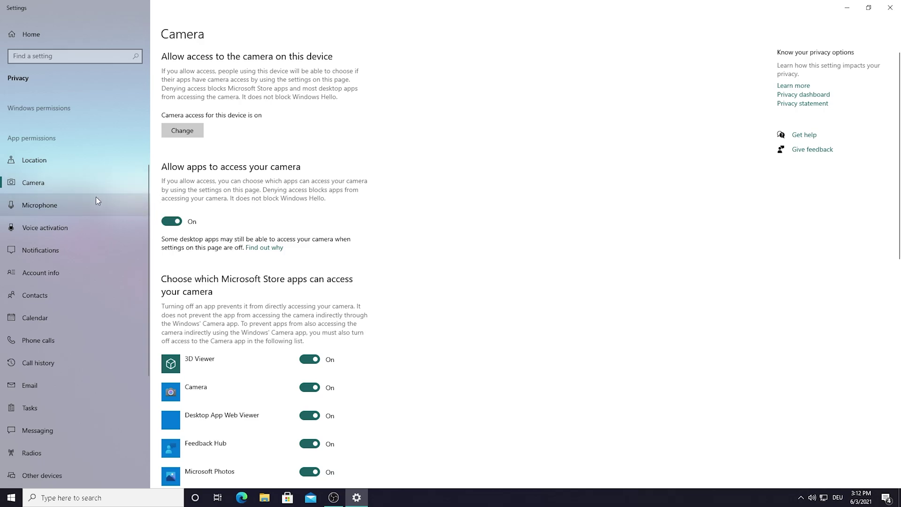
left_click(63, 203)
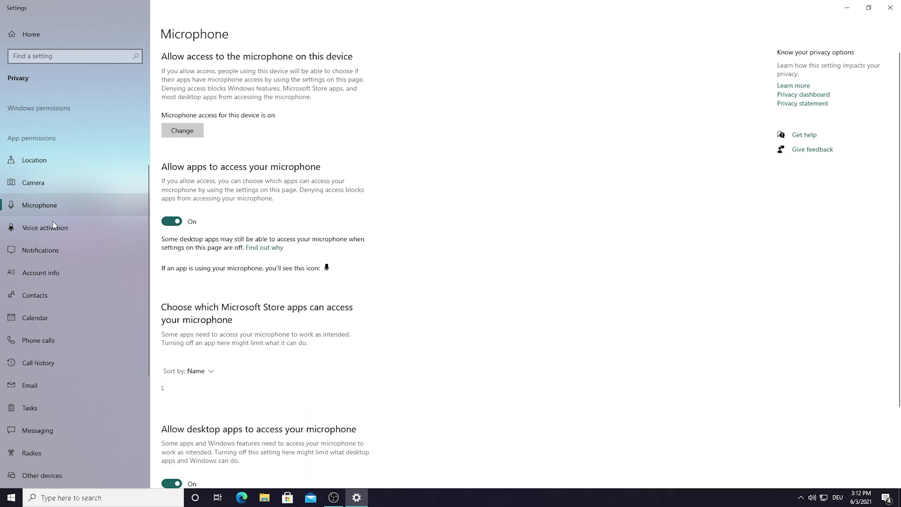
left_click(57, 232)
left_click(43, 208)
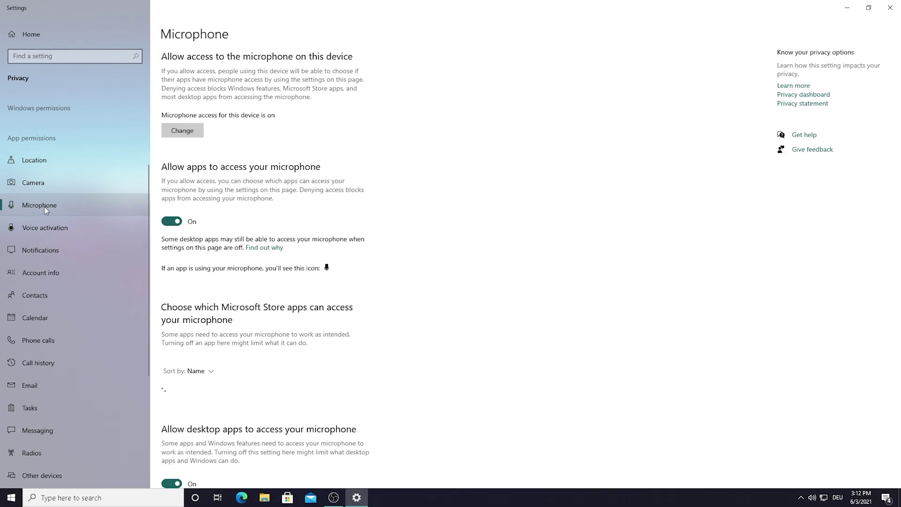
scroll(27, 190, "down", 2)
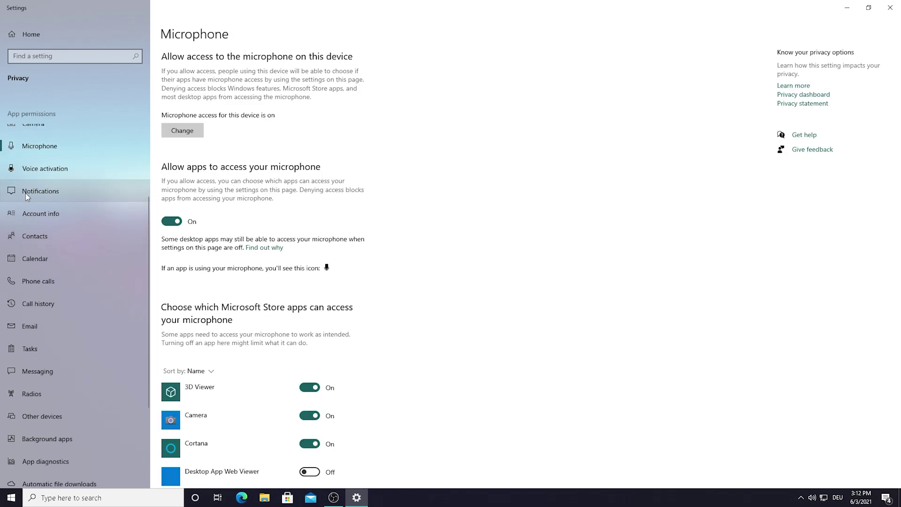
left_click(28, 193)
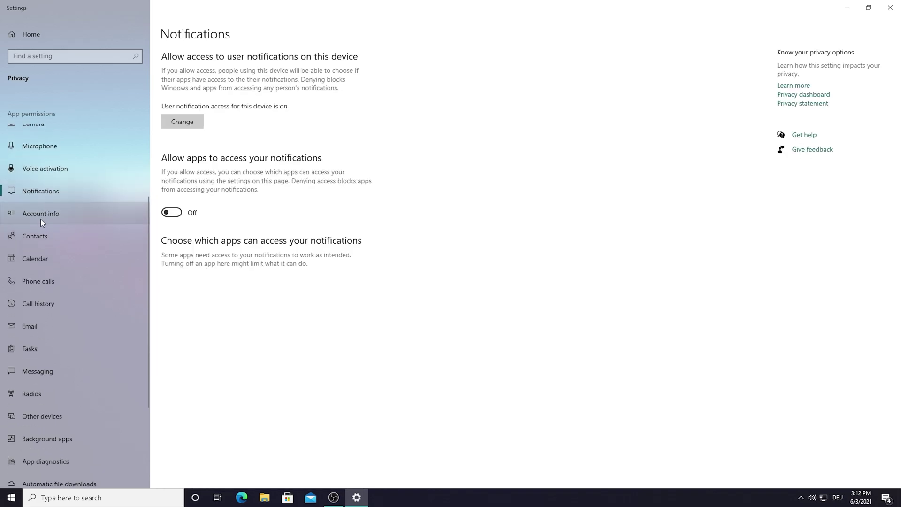
Review Account info through Other devices permissions, ending on Background apps
left_click(34, 215)
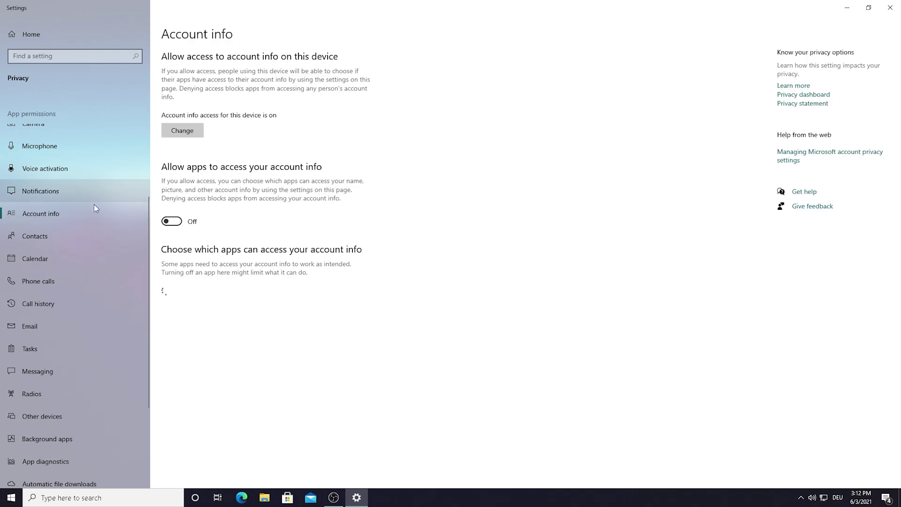
left_click(62, 236)
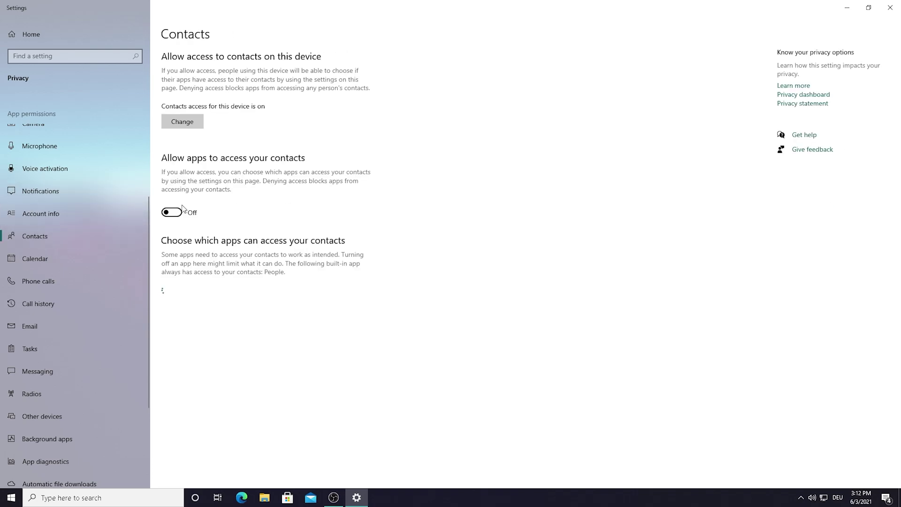
left_click(47, 259)
left_click(50, 280)
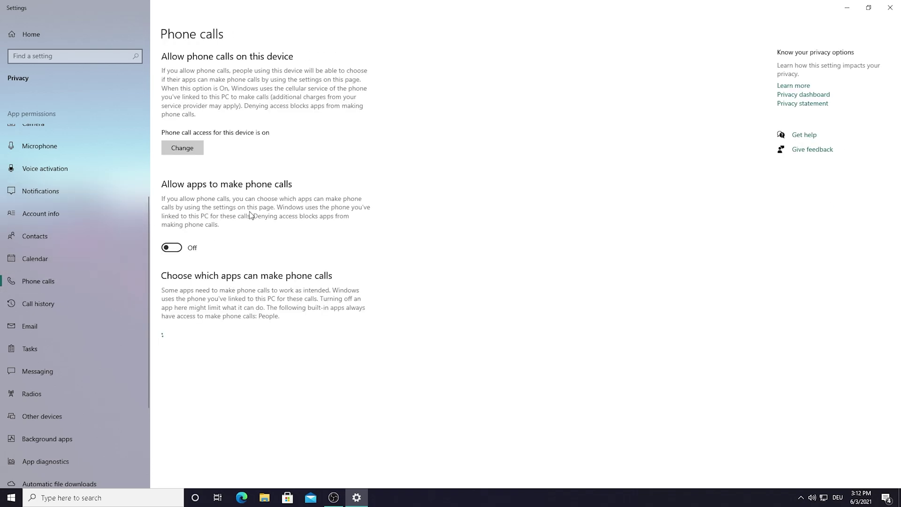
scroll(62, 228, "down", 2)
left_click(51, 245)
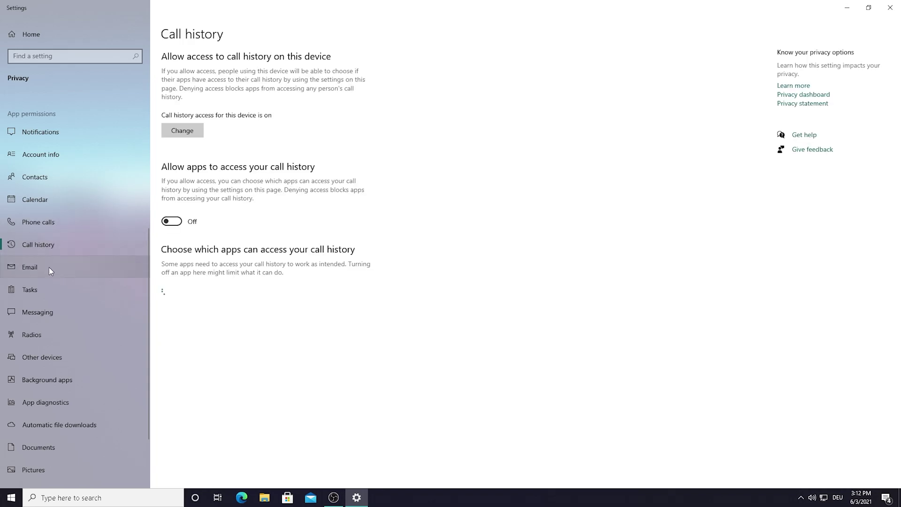
left_click(49, 268)
left_click(43, 287)
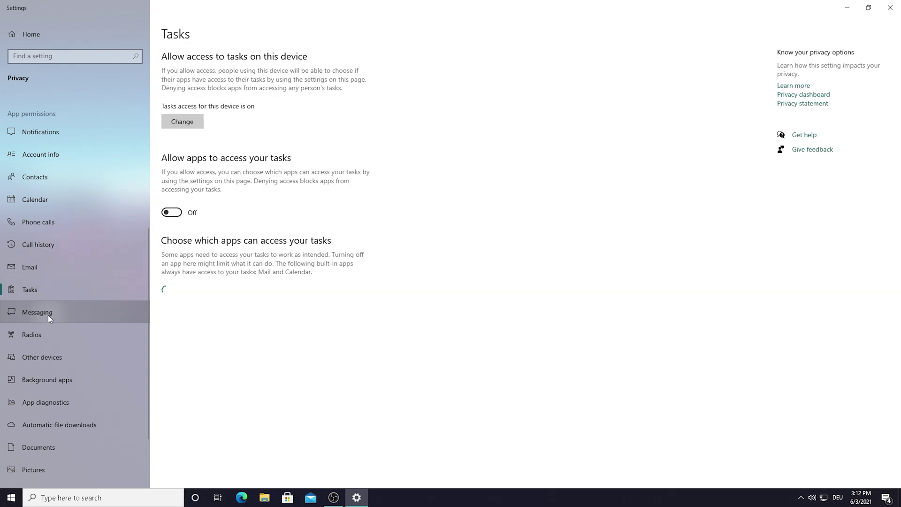
left_click(39, 331)
left_click(47, 356)
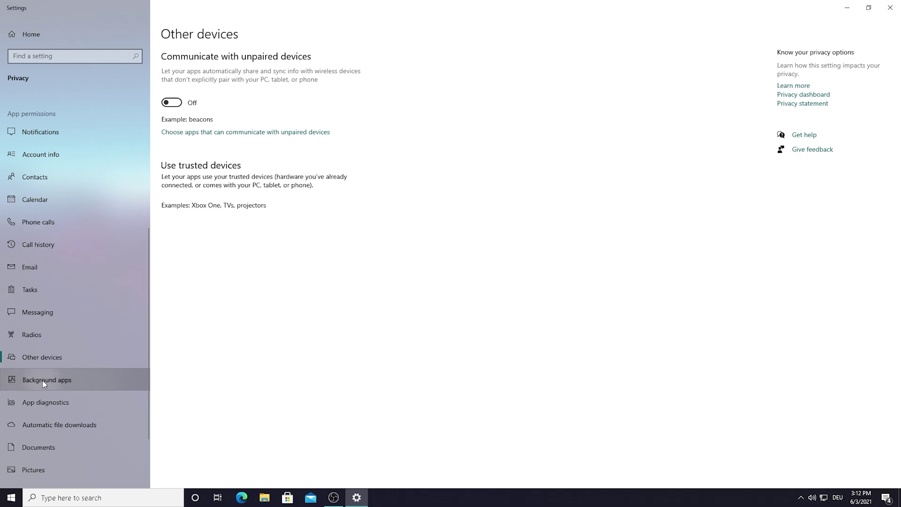
left_click(42, 380)
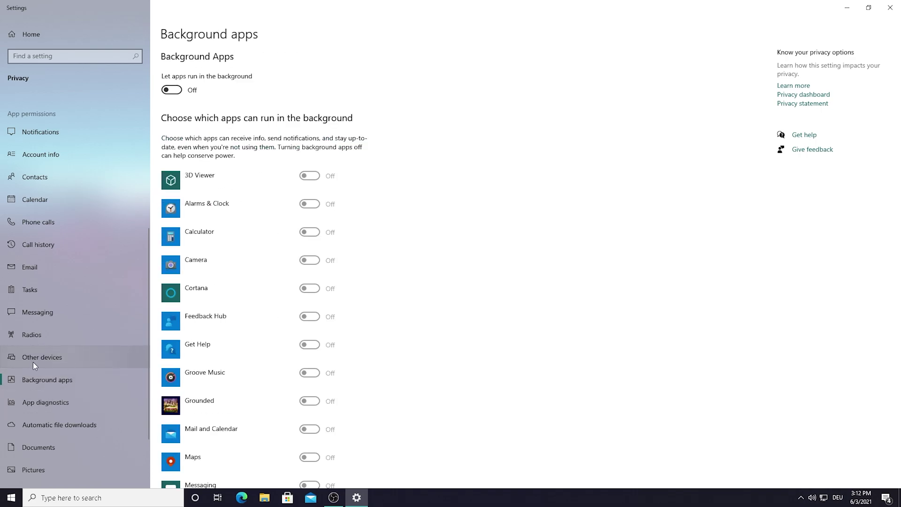
scroll(216, 260, "down", 2)
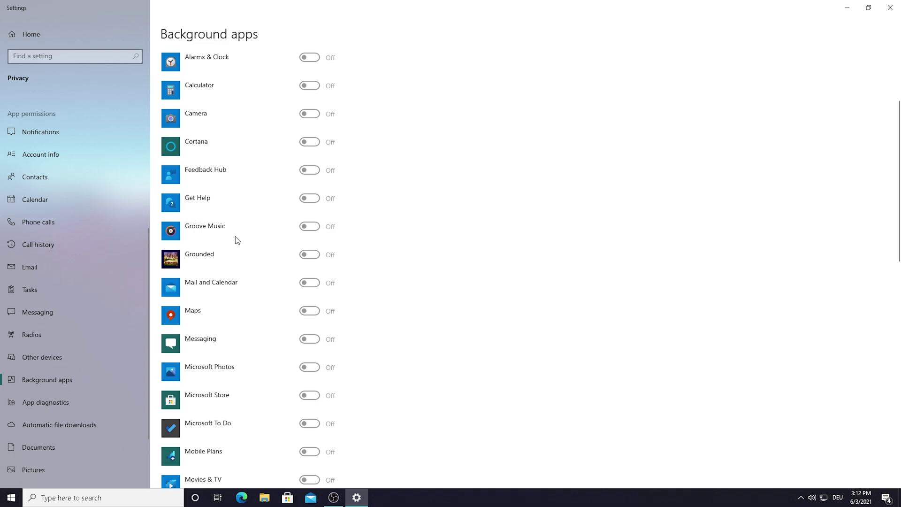
scroll(212, 221, "down", 1)
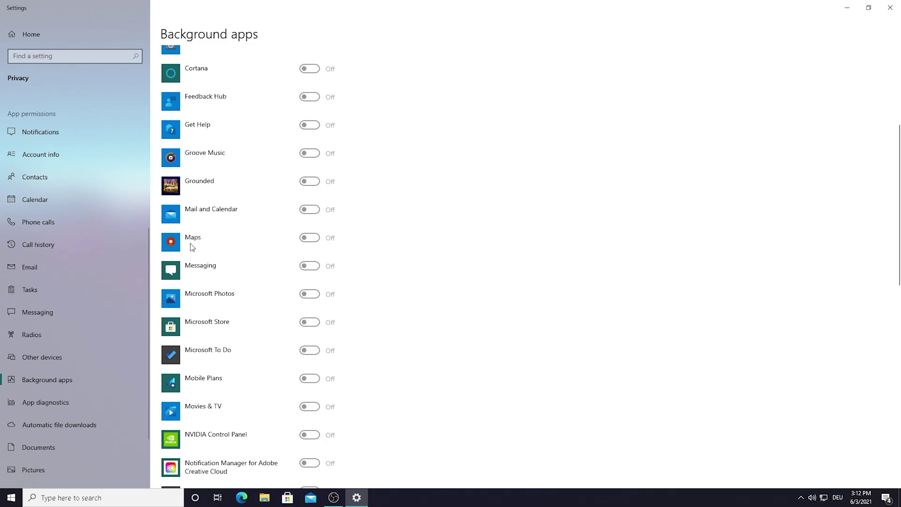
scroll(101, 340, "down", 1)
Check the App diagnostics, Automatic file downloads, Documents, Pictures, Videos and File system pages
left_click(45, 328)
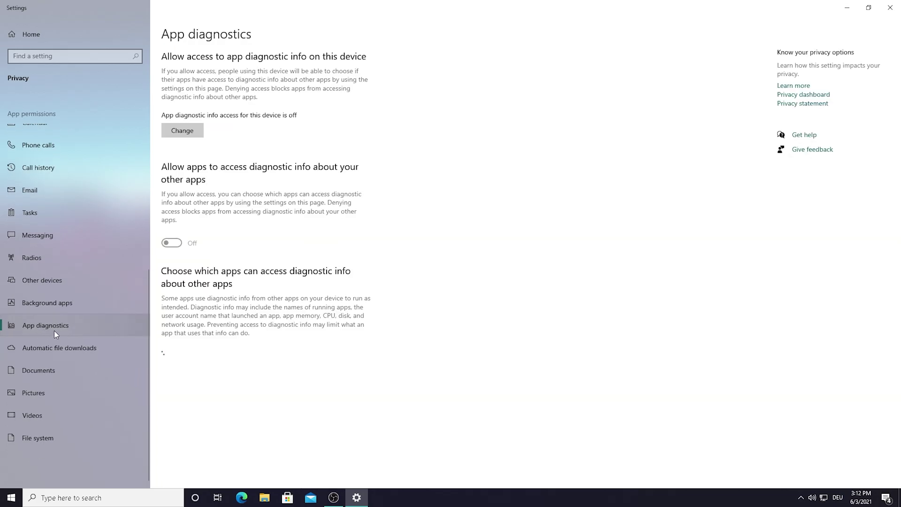
left_click(42, 344)
left_click(38, 371)
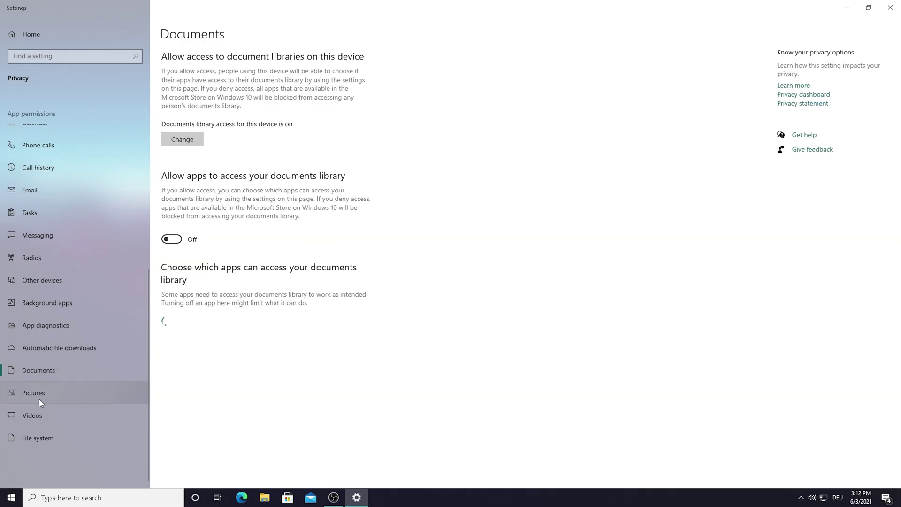
left_click(39, 394)
left_click(39, 416)
left_click(36, 437)
scroll(44, 366, "up", 4)
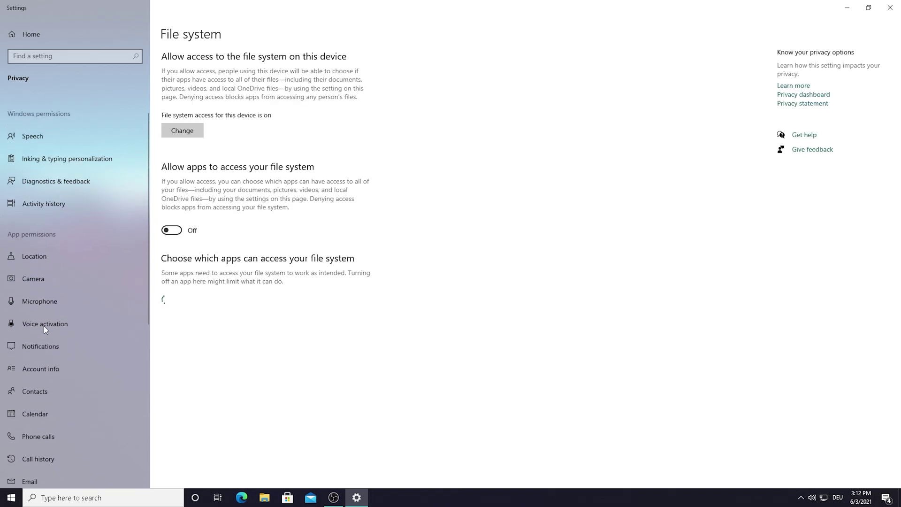
Close Settings, copy the powercfg duplicatescheme line from Windows 10 Lag Fix.rtf, and minimize it
left_click(888, 6)
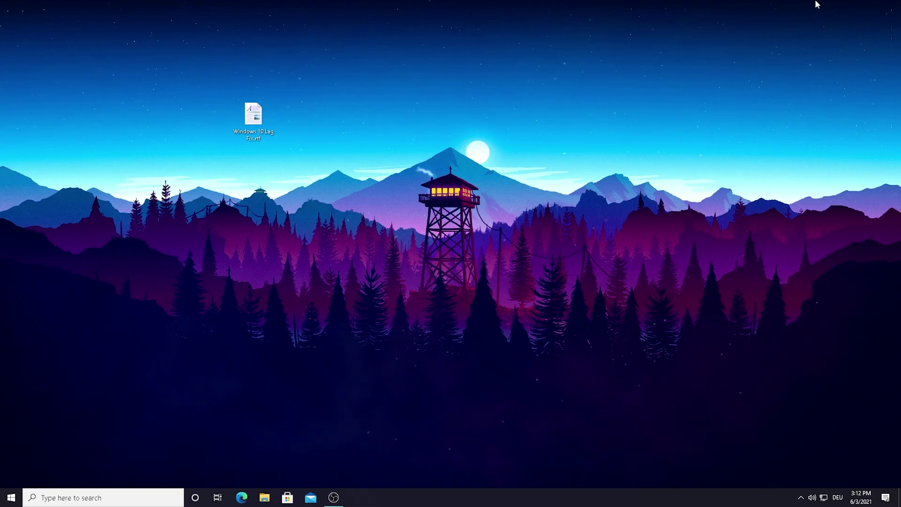
double_click(257, 133)
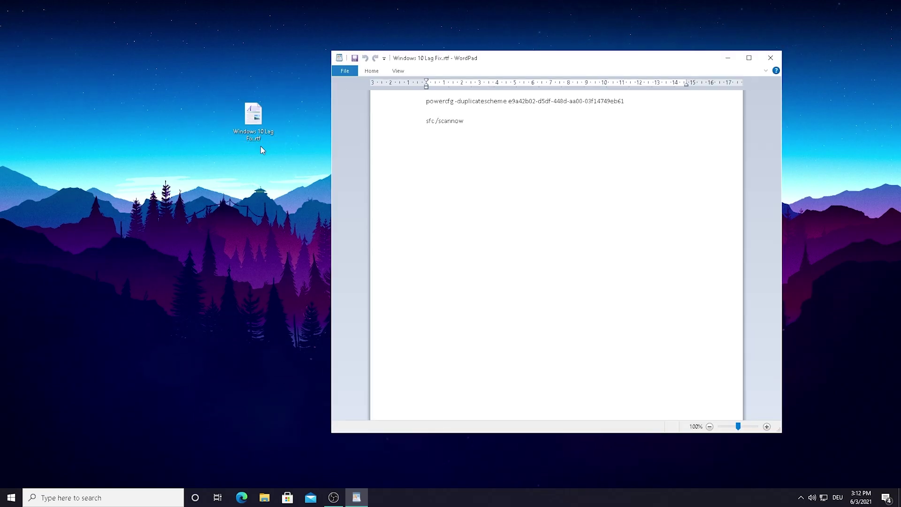
triple_click(425, 101)
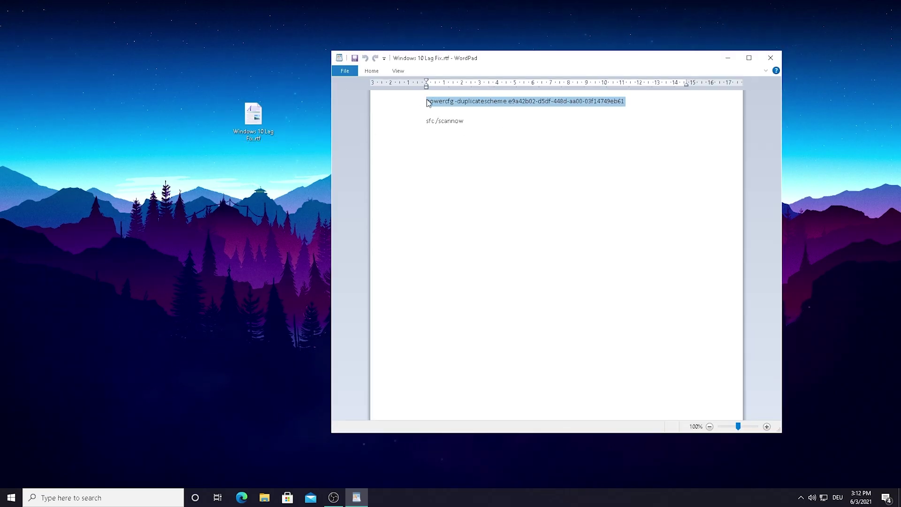
right_click(508, 104)
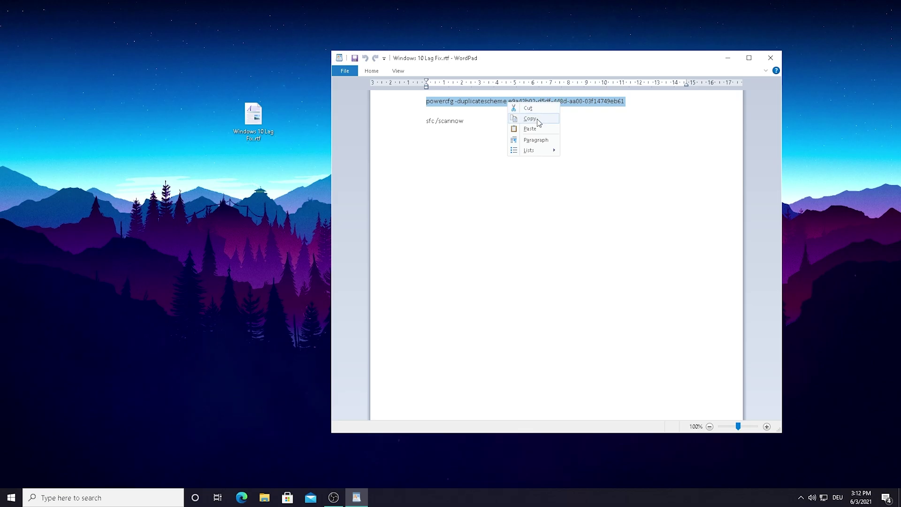
left_click(529, 118)
left_click(728, 58)
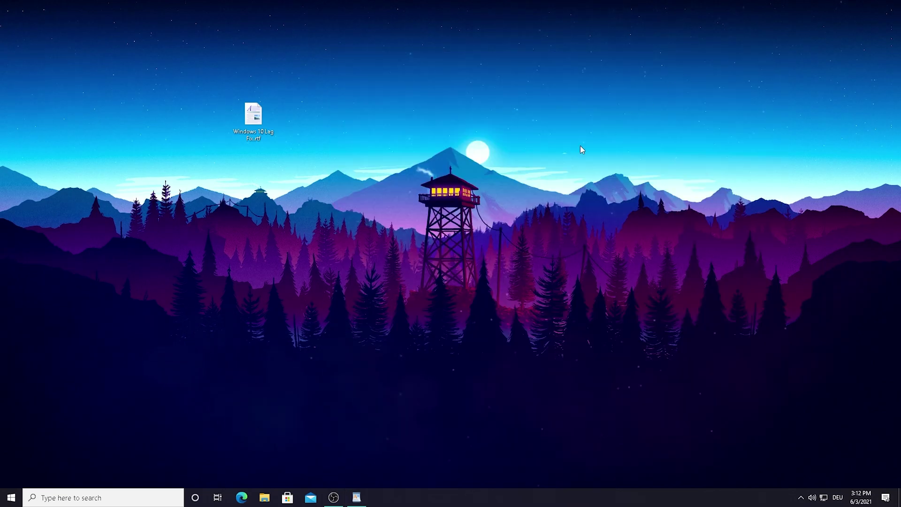
Open the Start menu to begin searching for Command Prompt
left_click(12, 497)
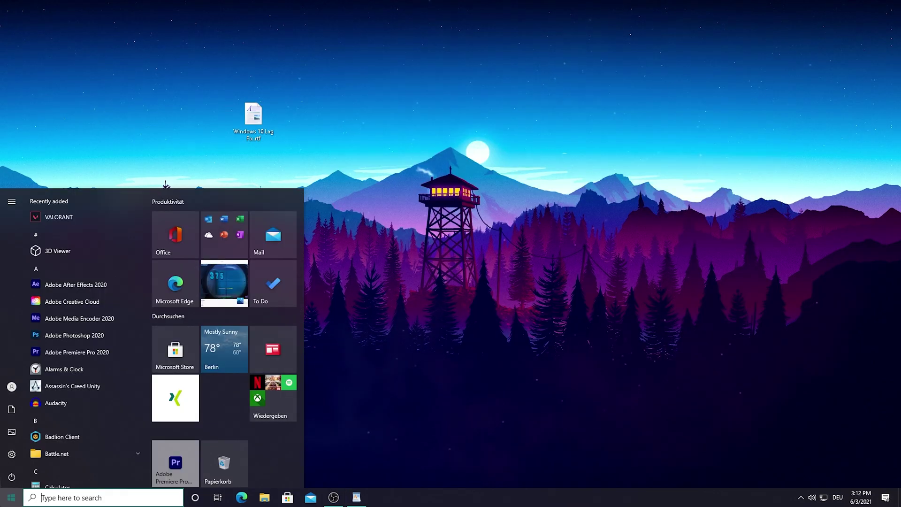
type("cmd")
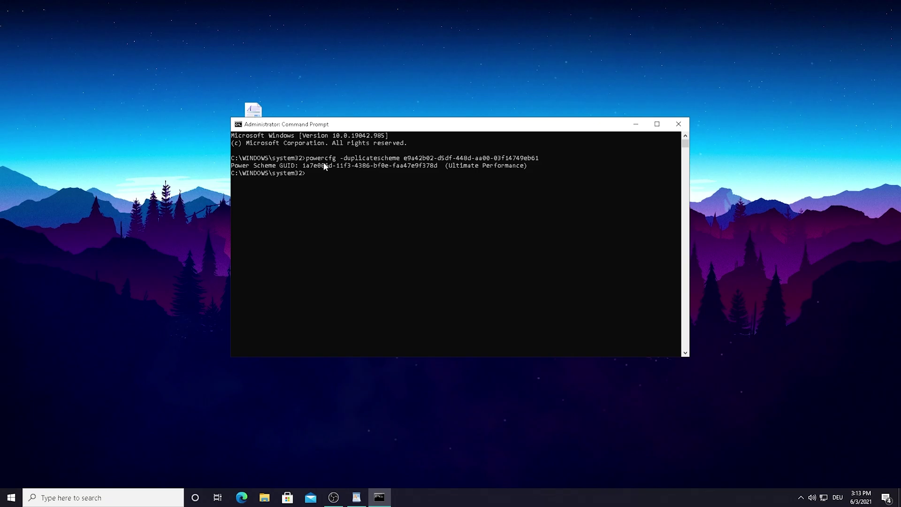
Close Command Prompt and confirm Ultimate Performance among all plans in Power Options
left_click(678, 123)
left_click(88, 497)
type("energ")
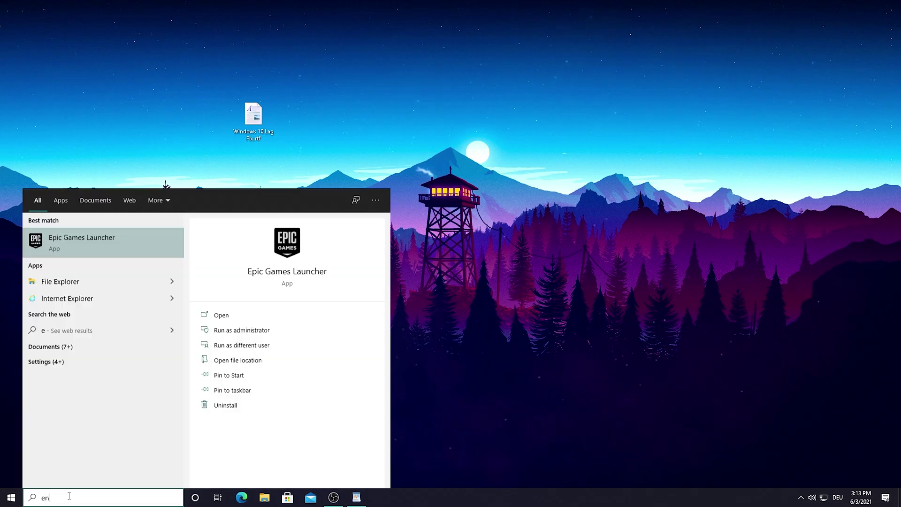
type("i")
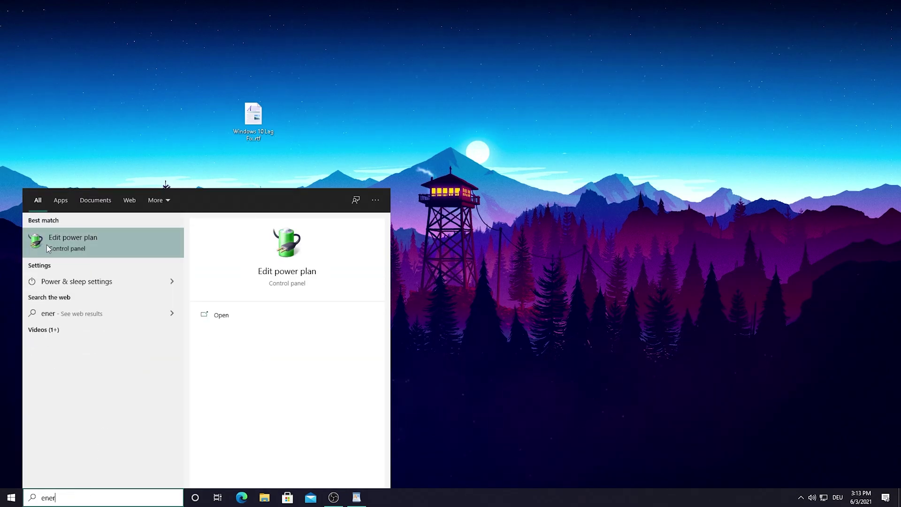
left_click(60, 246)
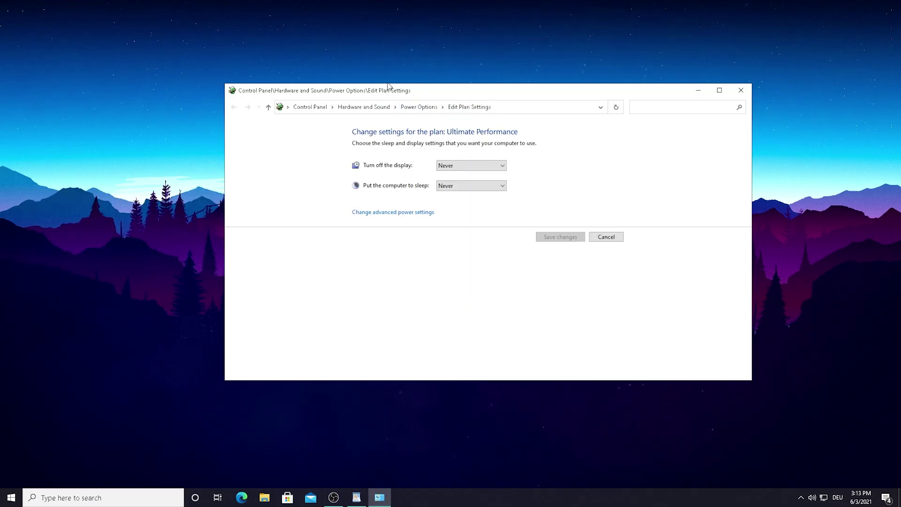
left_click(423, 108)
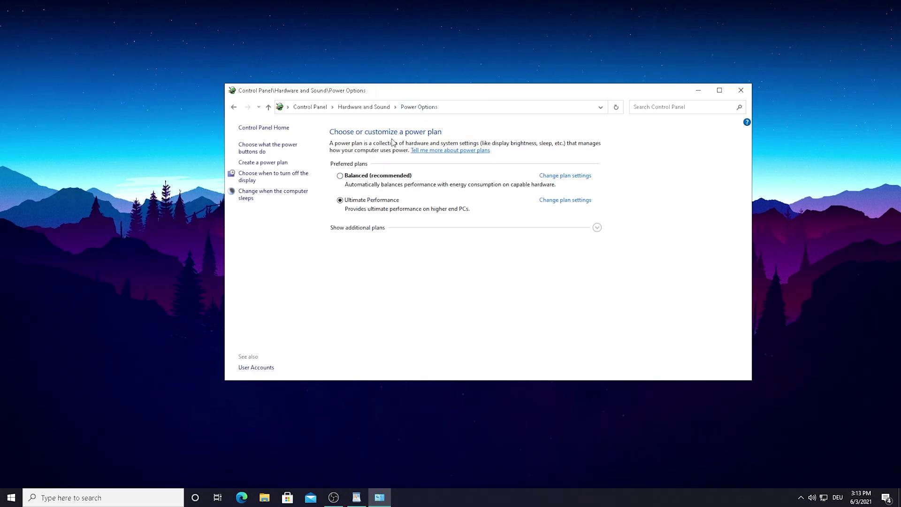
left_click(596, 228)
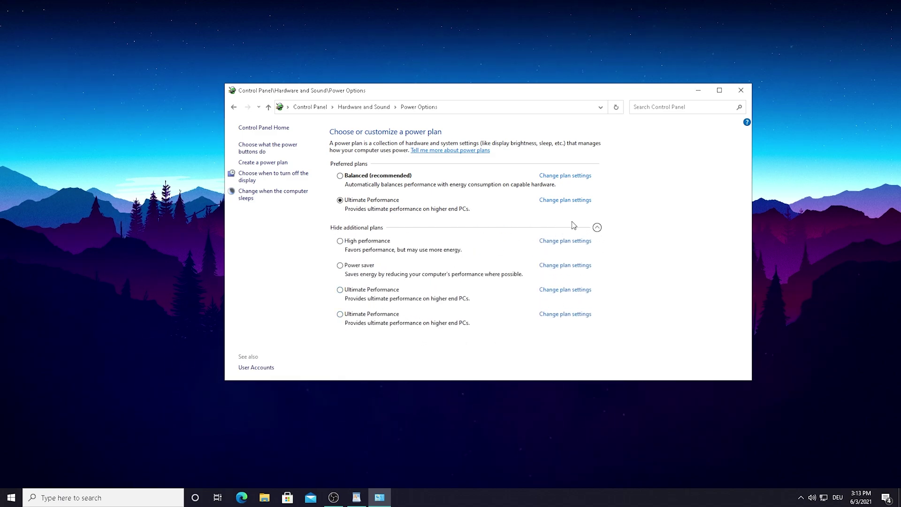
left_click(596, 227)
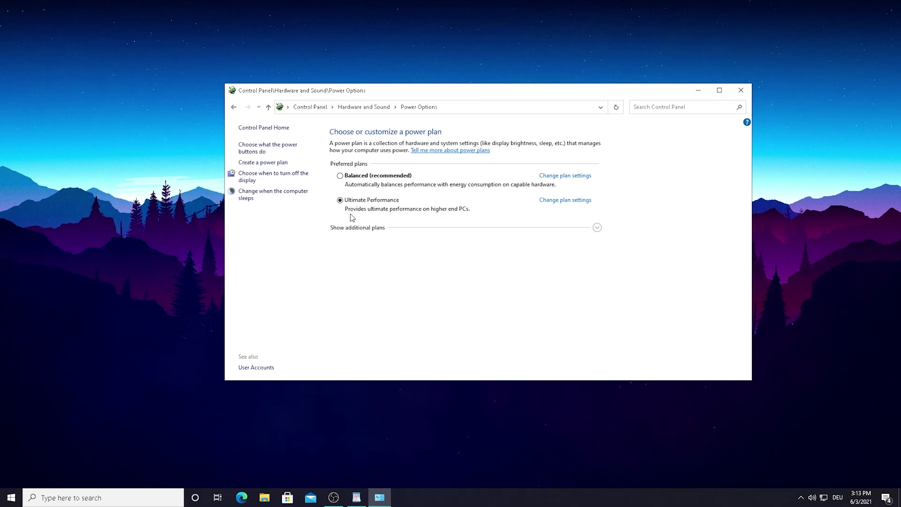
Close Power Options, select the sfc /scannow line in the Lag Fix notes, and close them
left_click(741, 90)
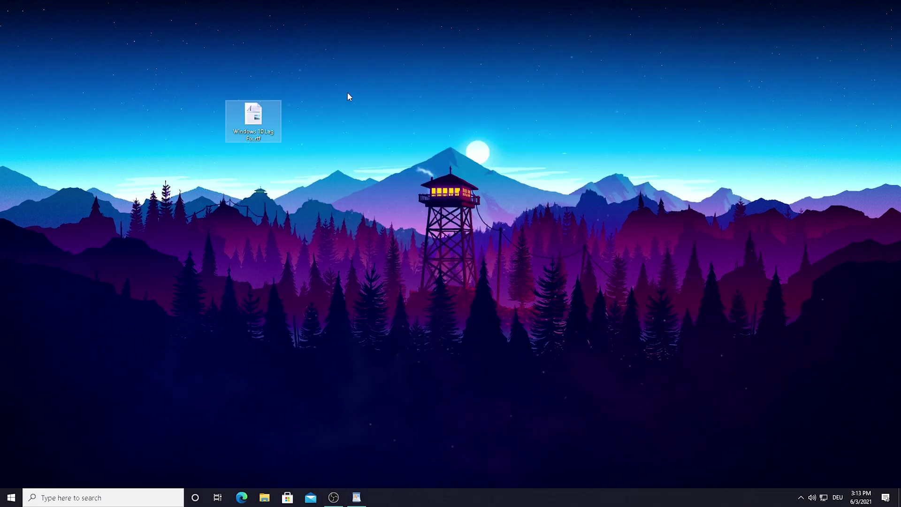
double_click(257, 125)
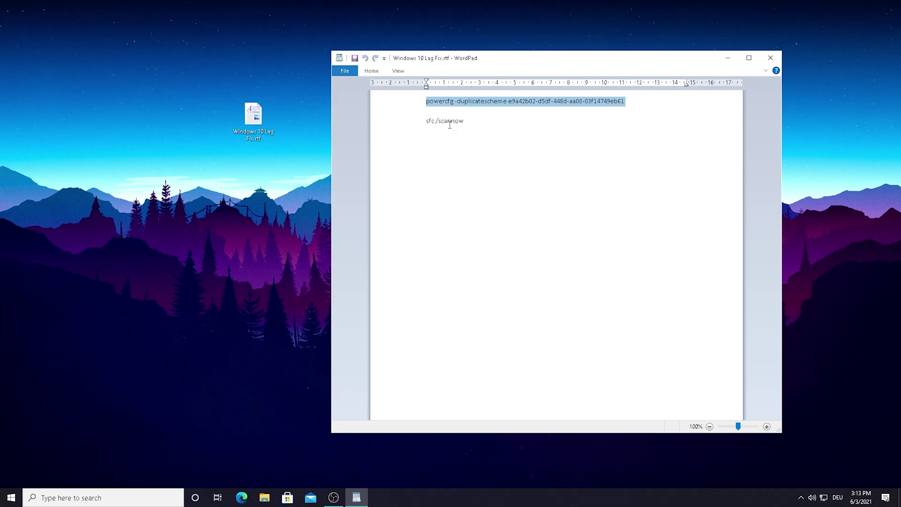
left_click_drag(465, 121, 425, 124)
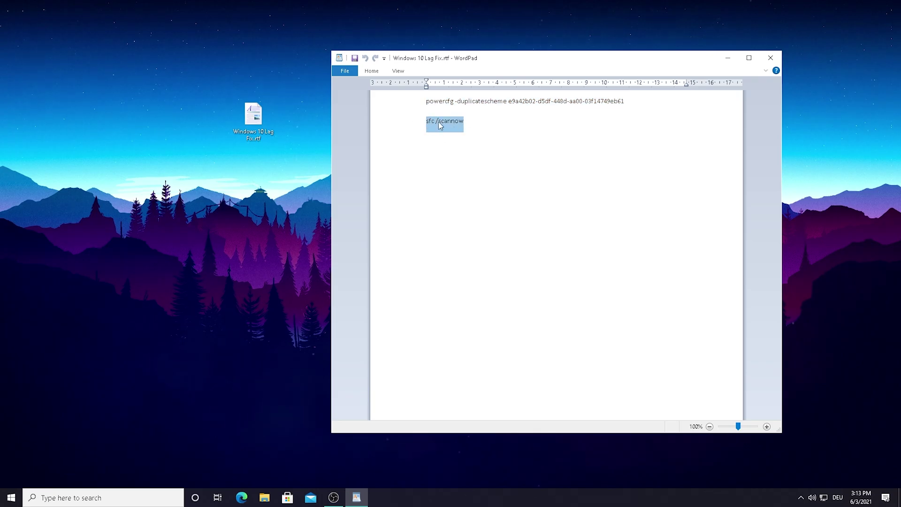
left_click(770, 58)
left_click(11, 497)
type("cmd")
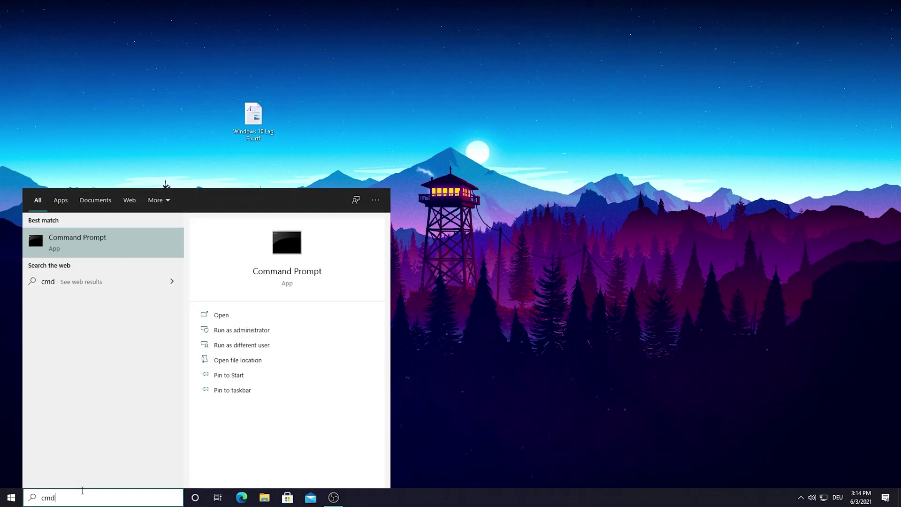